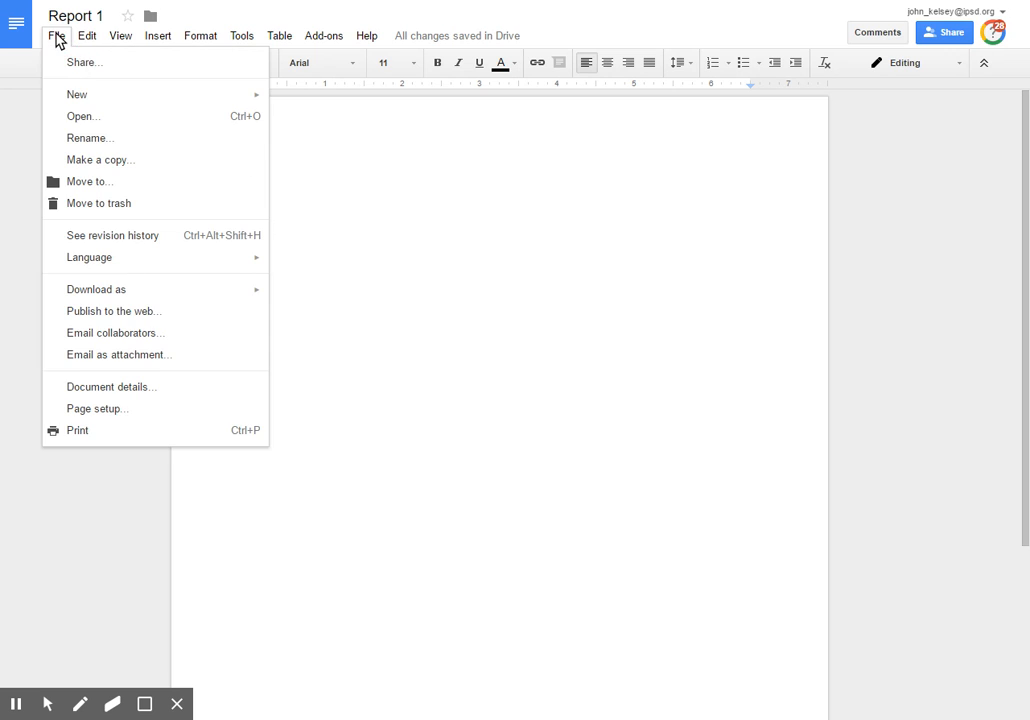
Confirm portrait Letter page setup with 1-inch margins on all sides
left_click(95, 409)
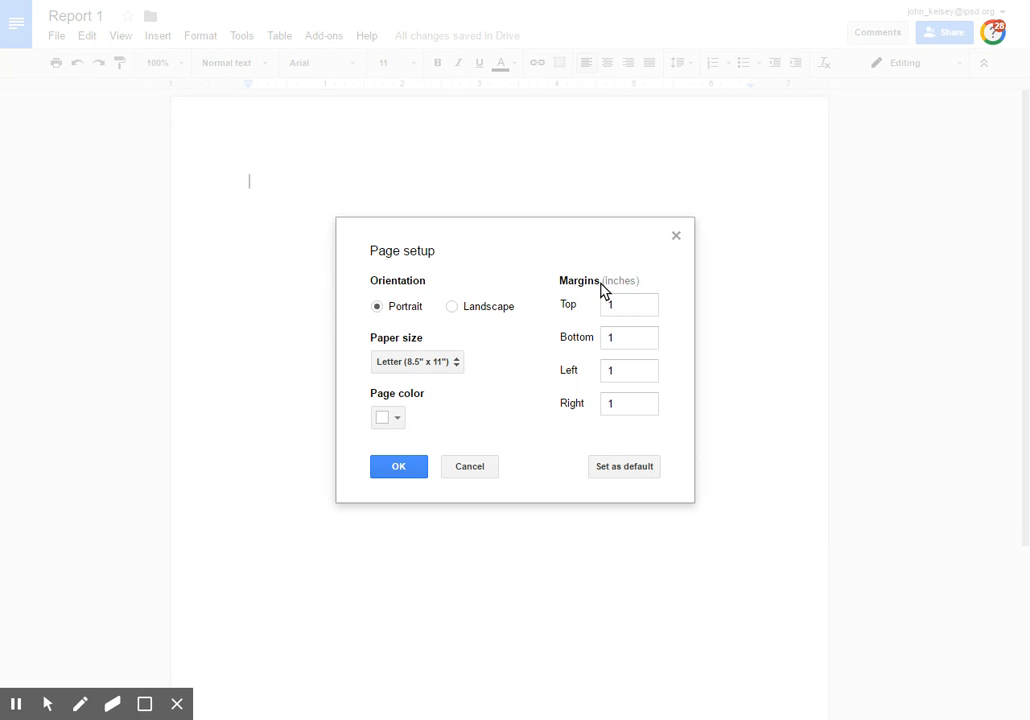
left_click(399, 470)
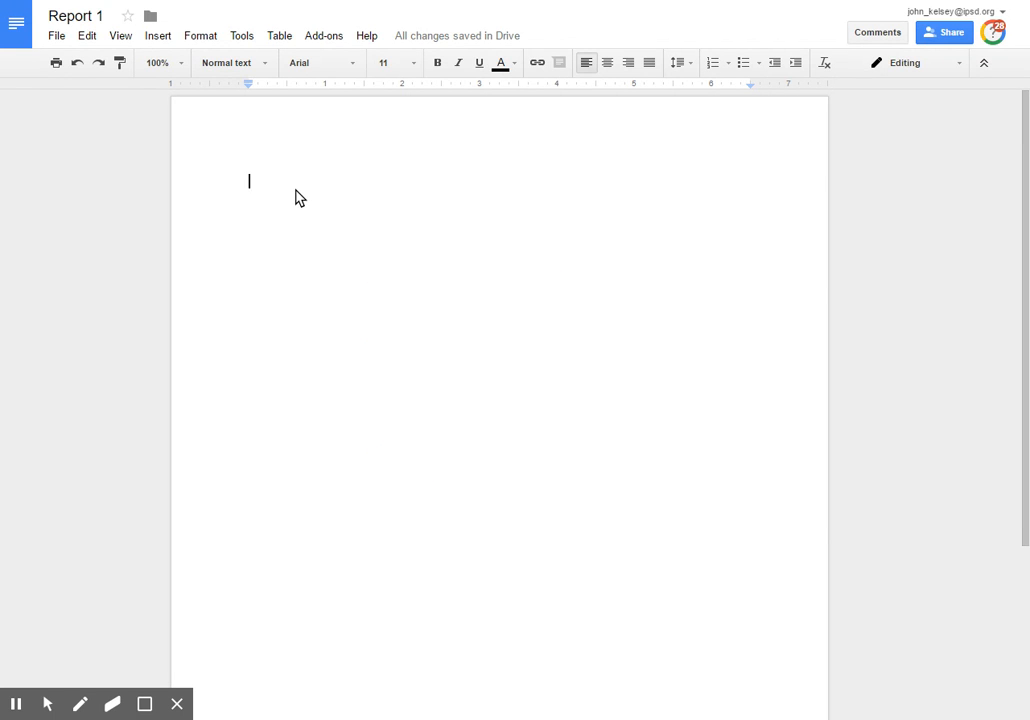
left_click(691, 66)
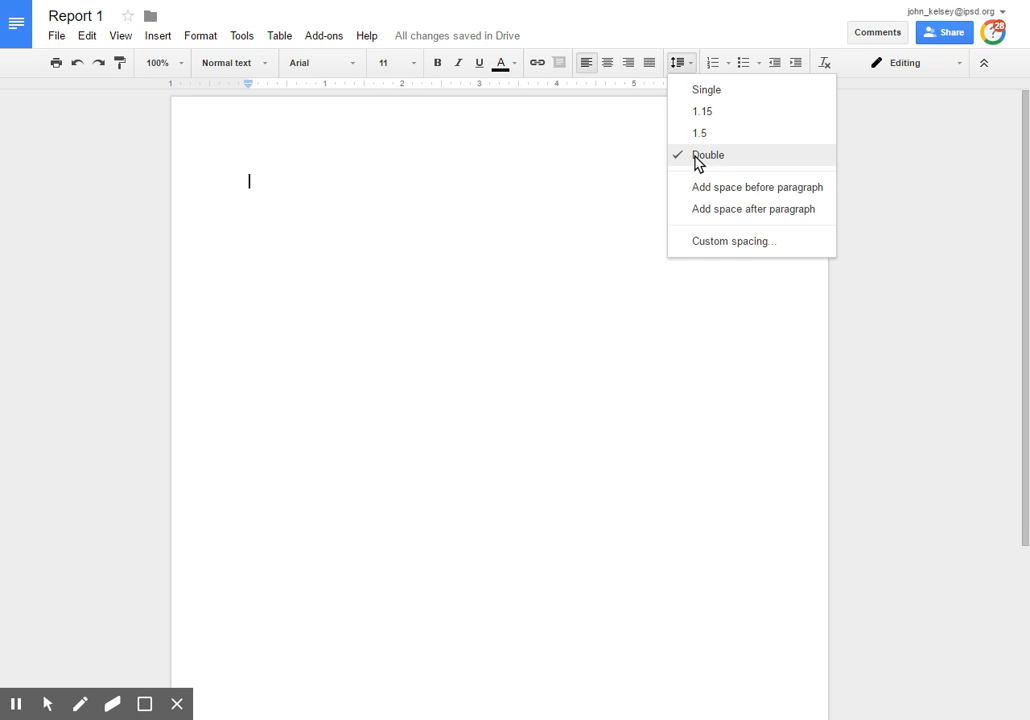
left_click(284, 194)
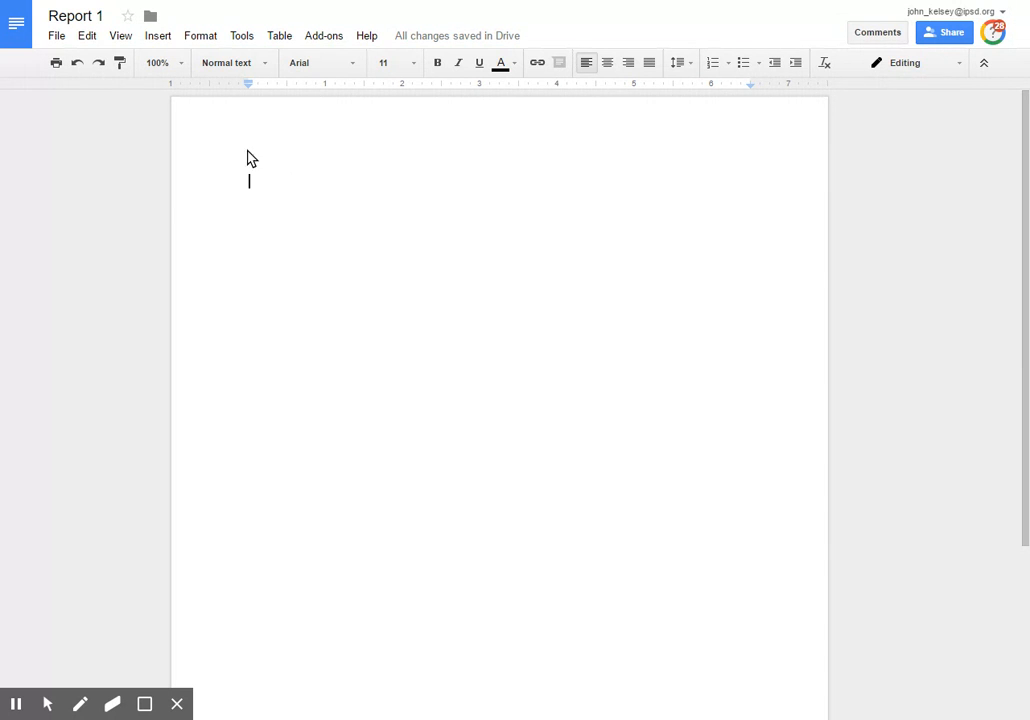
Add a 12-point, right-aligned header containing the author's surname
left_click(158, 36)
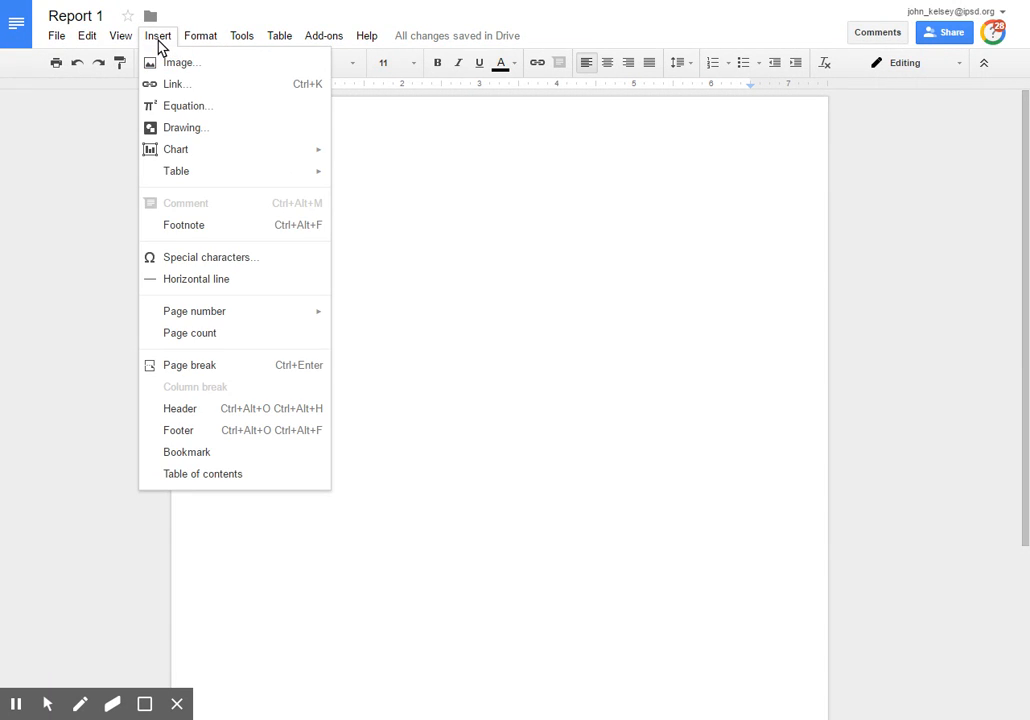
left_click(207, 412)
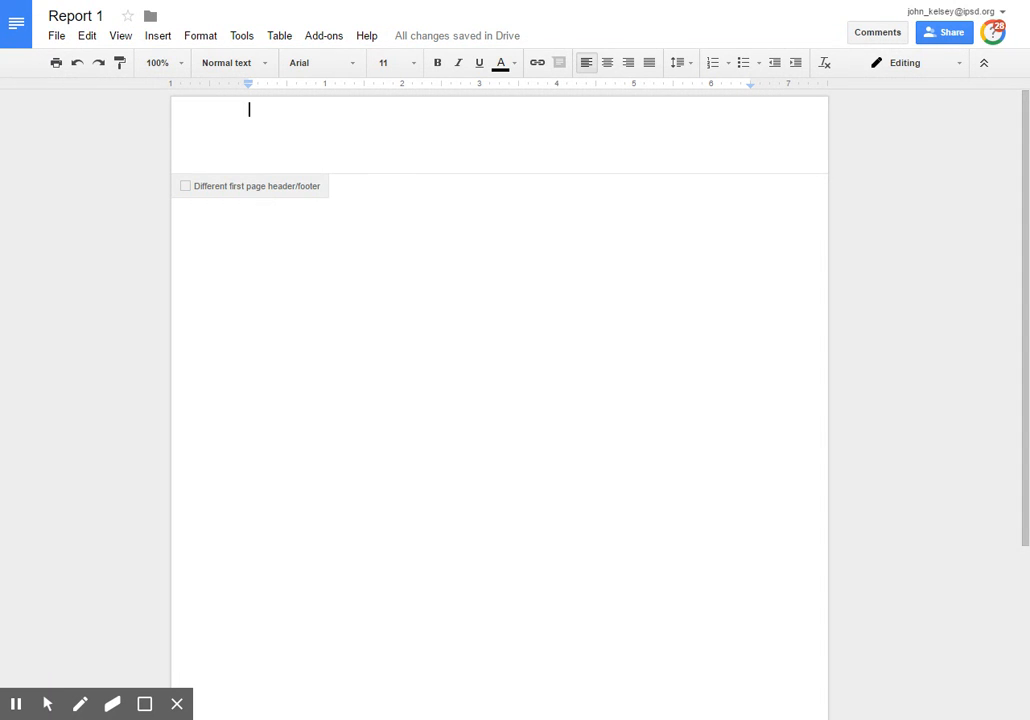
left_click(414, 64)
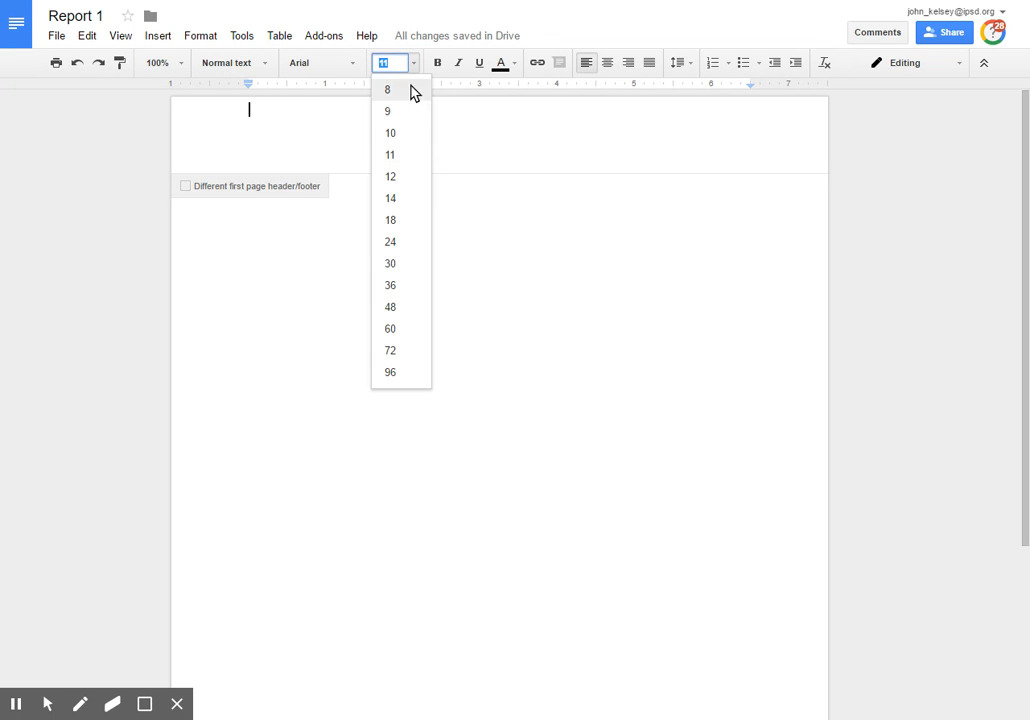
left_click(392, 177)
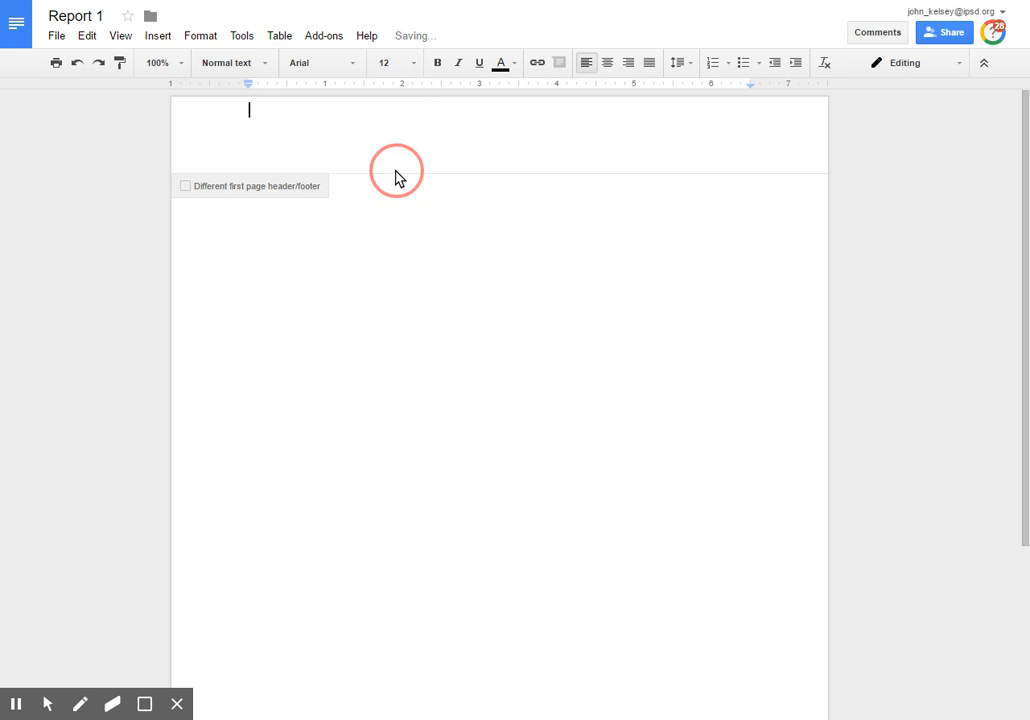
left_click(629, 64)
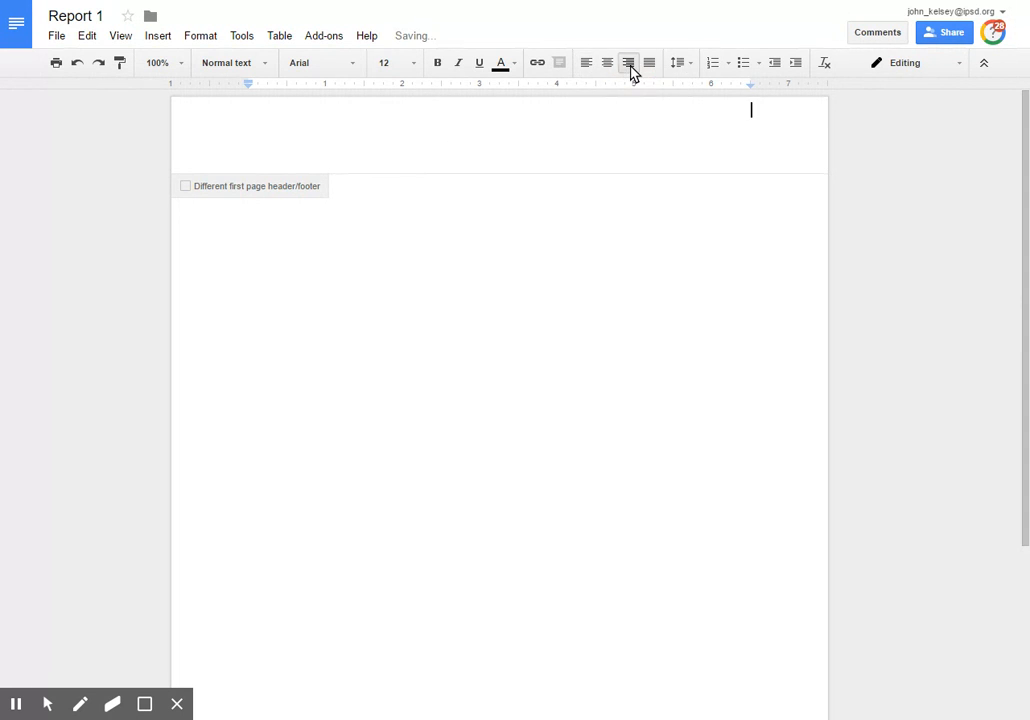
type("Kelsey")
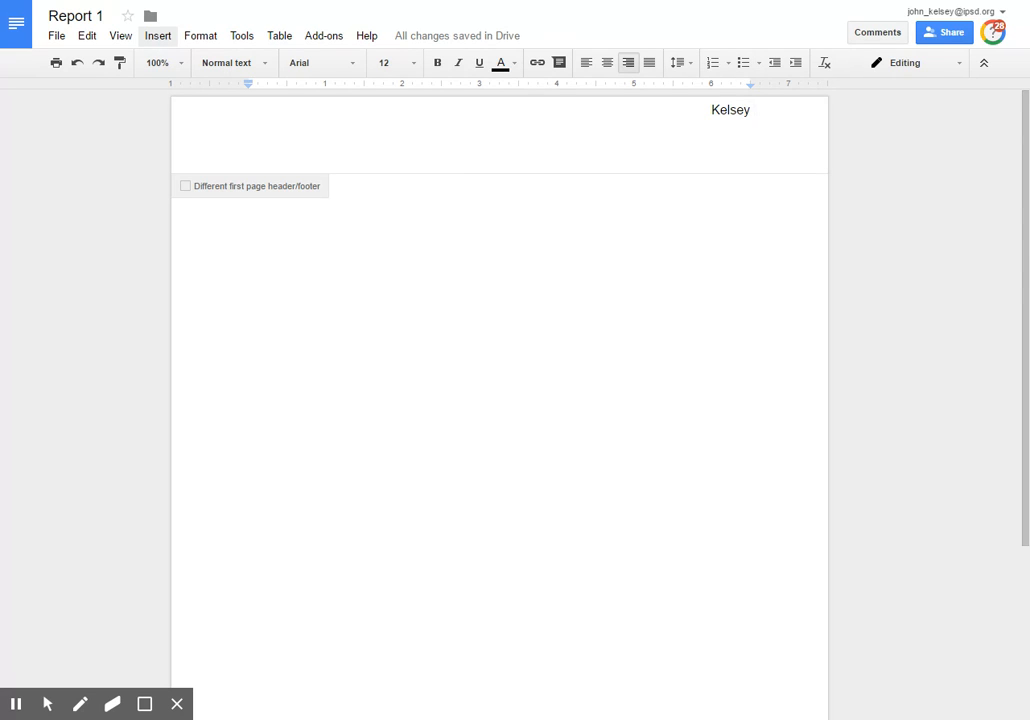
left_click(157, 40)
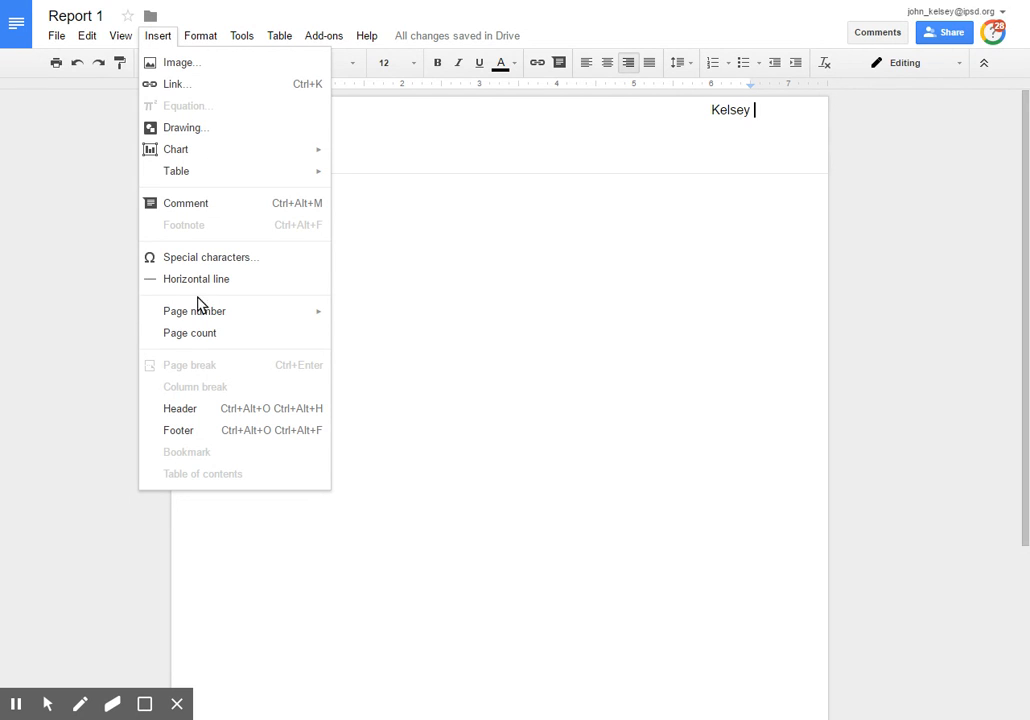
Insert page number 1 after the surname in the header, then return to the body
mouse_move(203, 313)
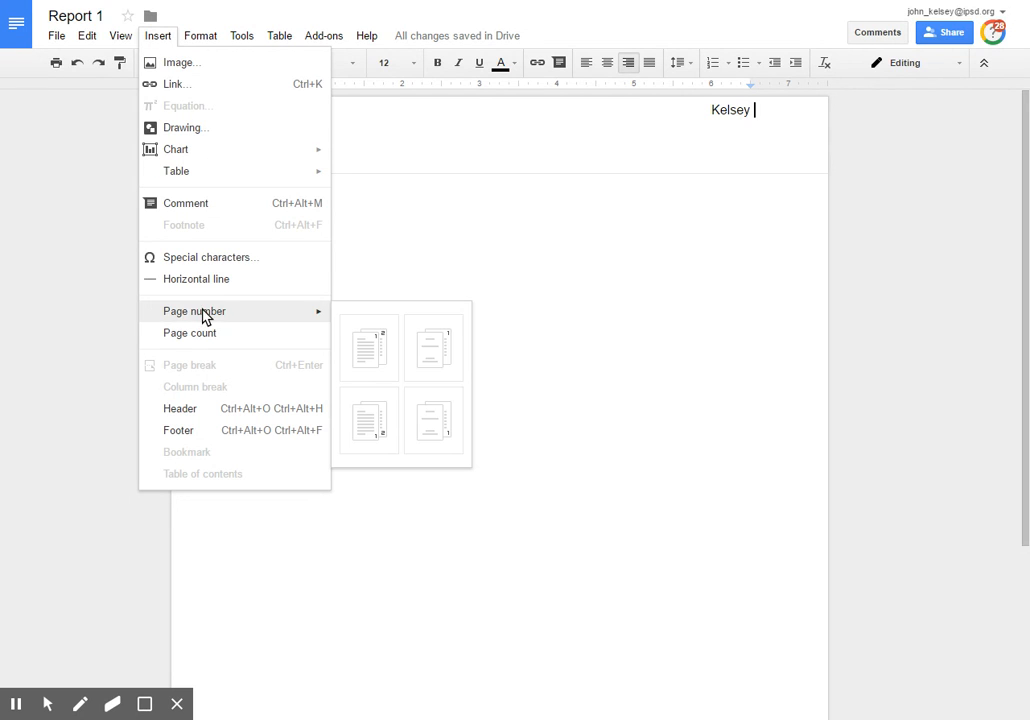
left_click(379, 354)
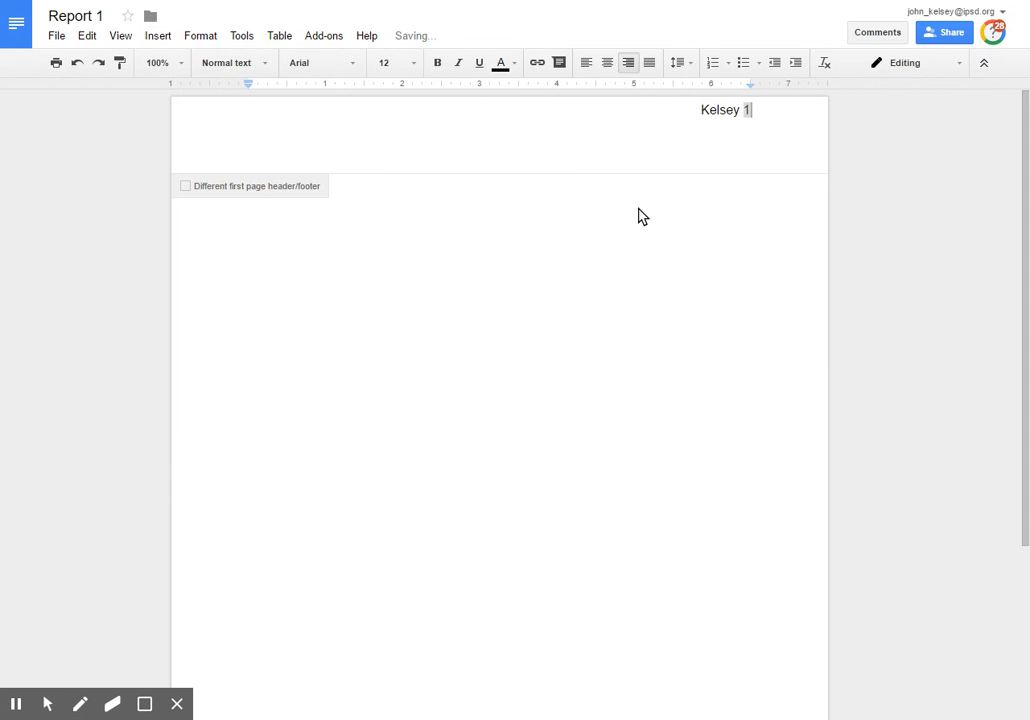
left_click(748, 110)
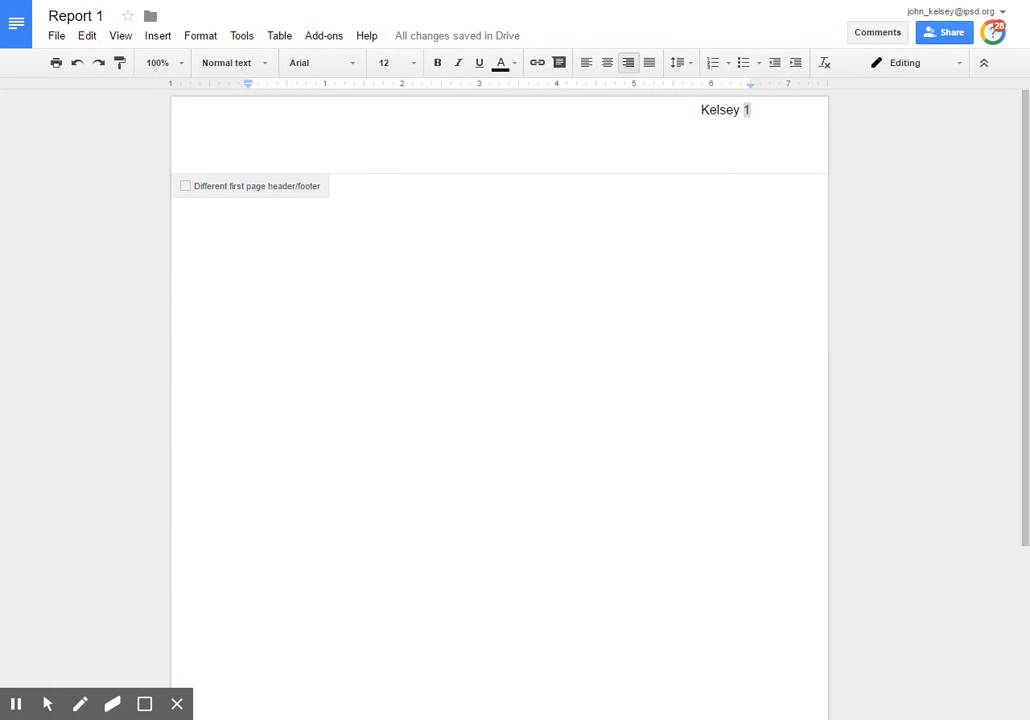
left_click(368, 202)
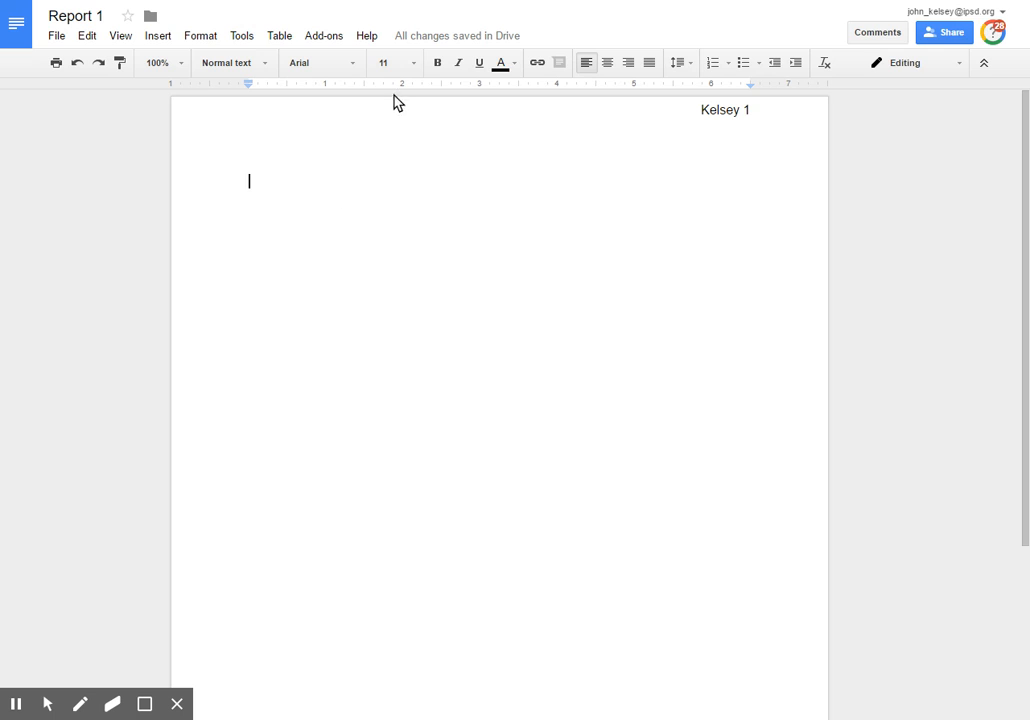
Set the body text to 12 point, keep double line spacing, and go to the first line
left_click(414, 64)
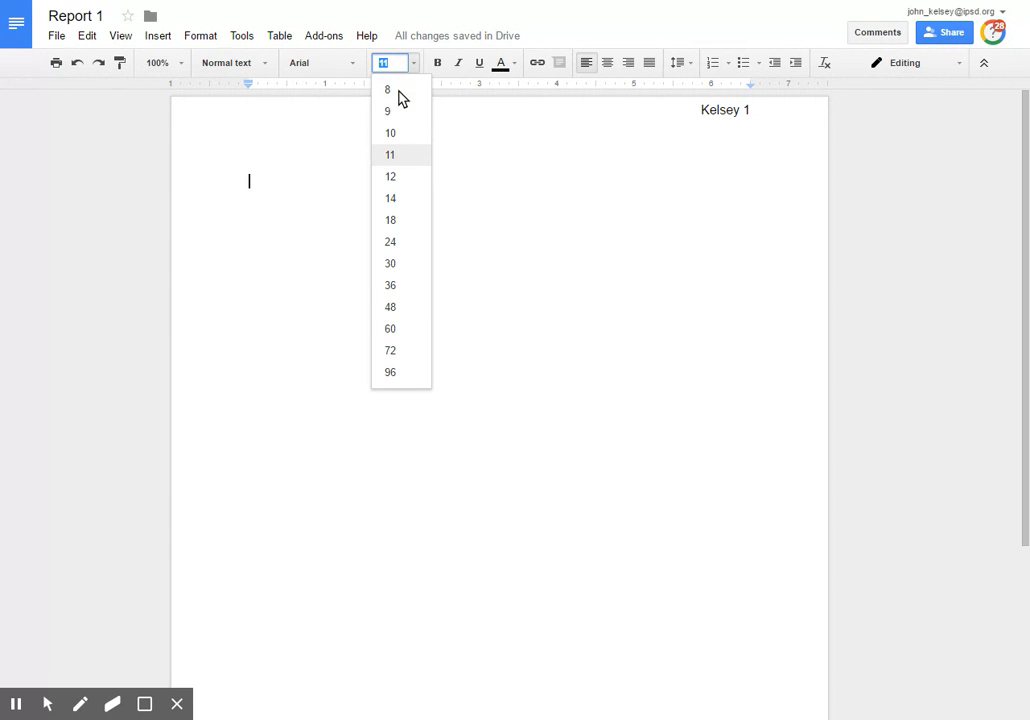
left_click(390, 177)
left_click(693, 66)
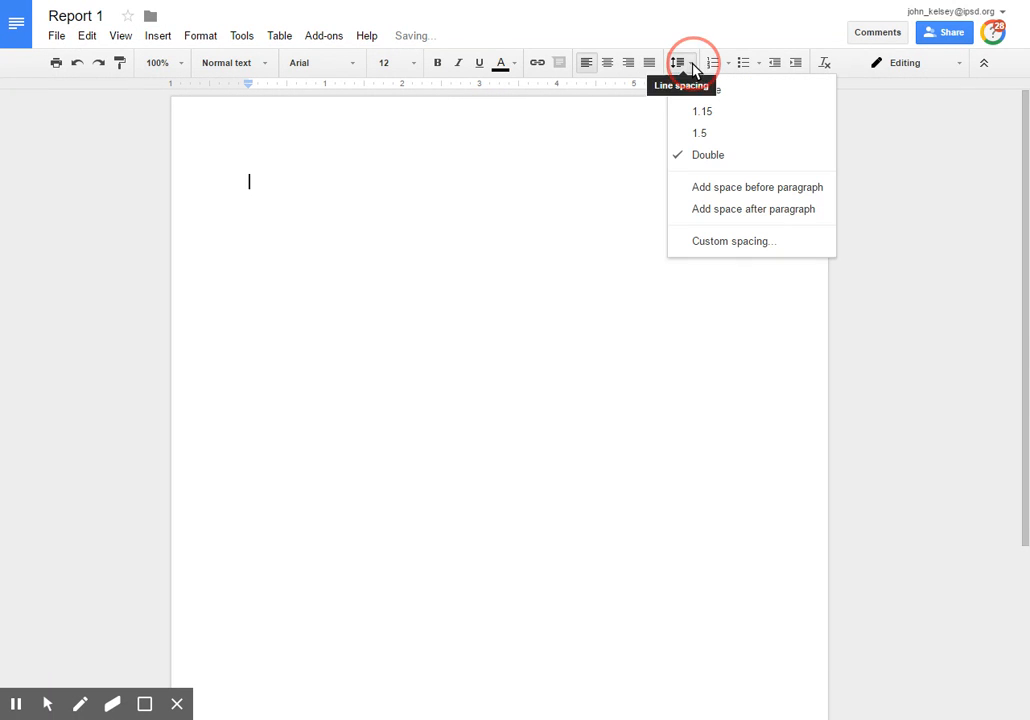
left_click(694, 66)
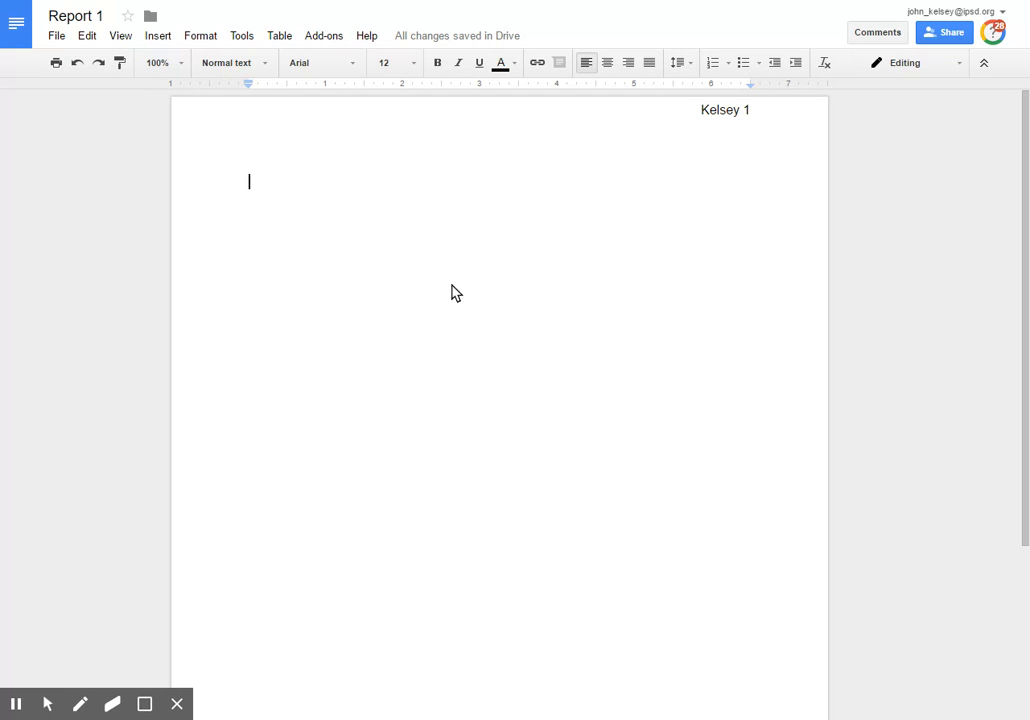
left_click(267, 185)
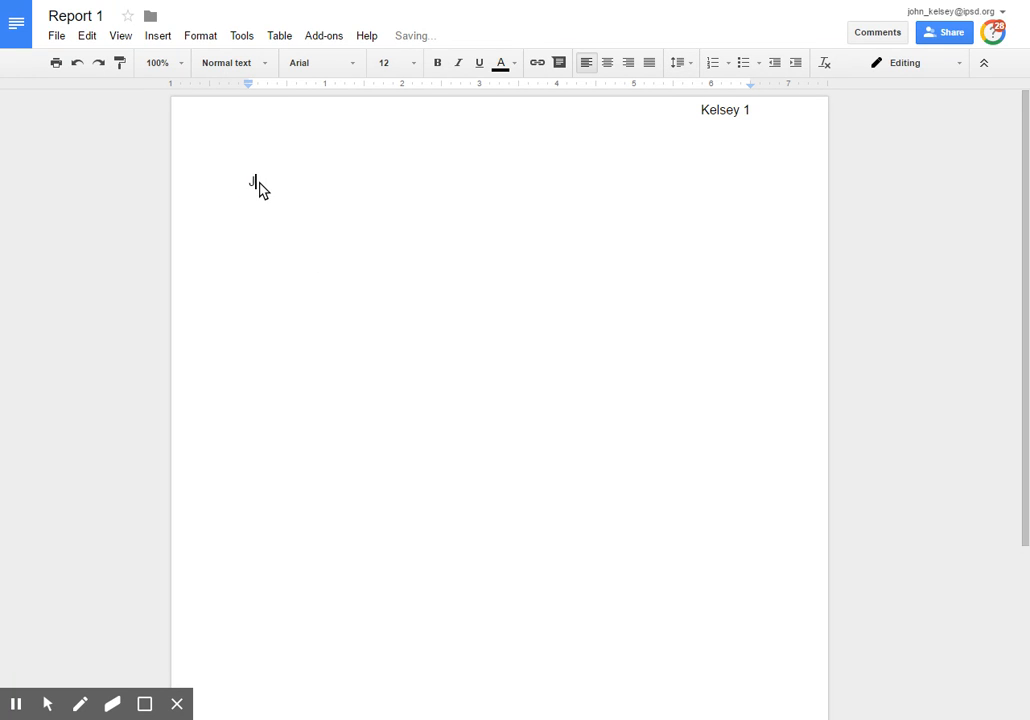
Type the student's name, teacher's name and 'Essential Tech, 9' as heading lines
key("Return")
type("Mr. Keller")
key("Return")
type("Essential Tech, ")
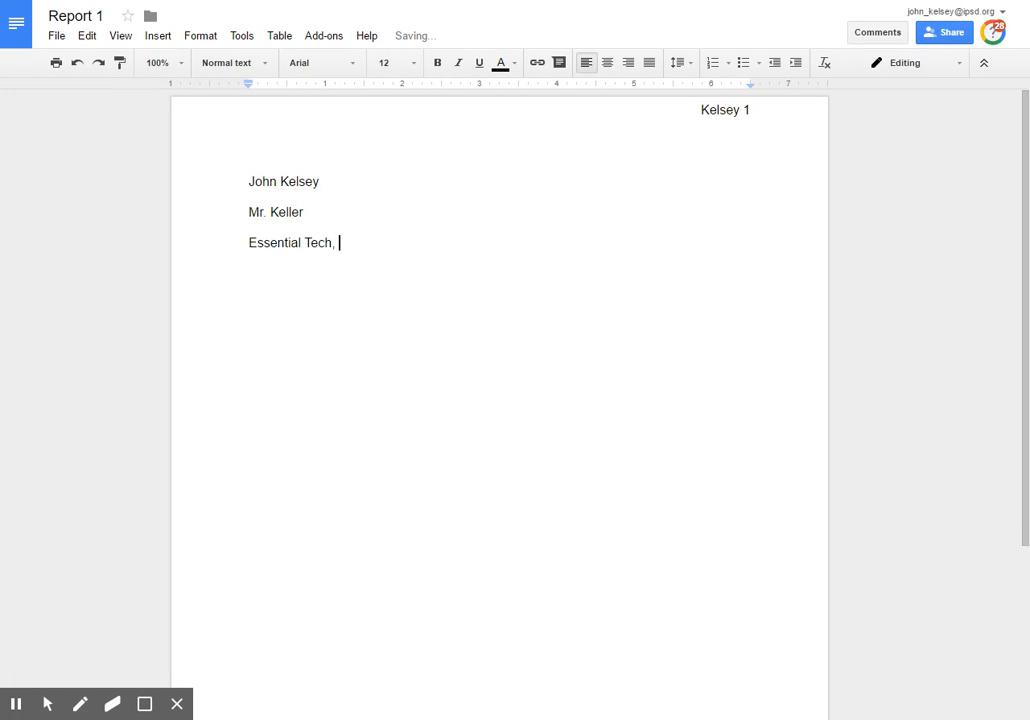
type("9")
key("Return")
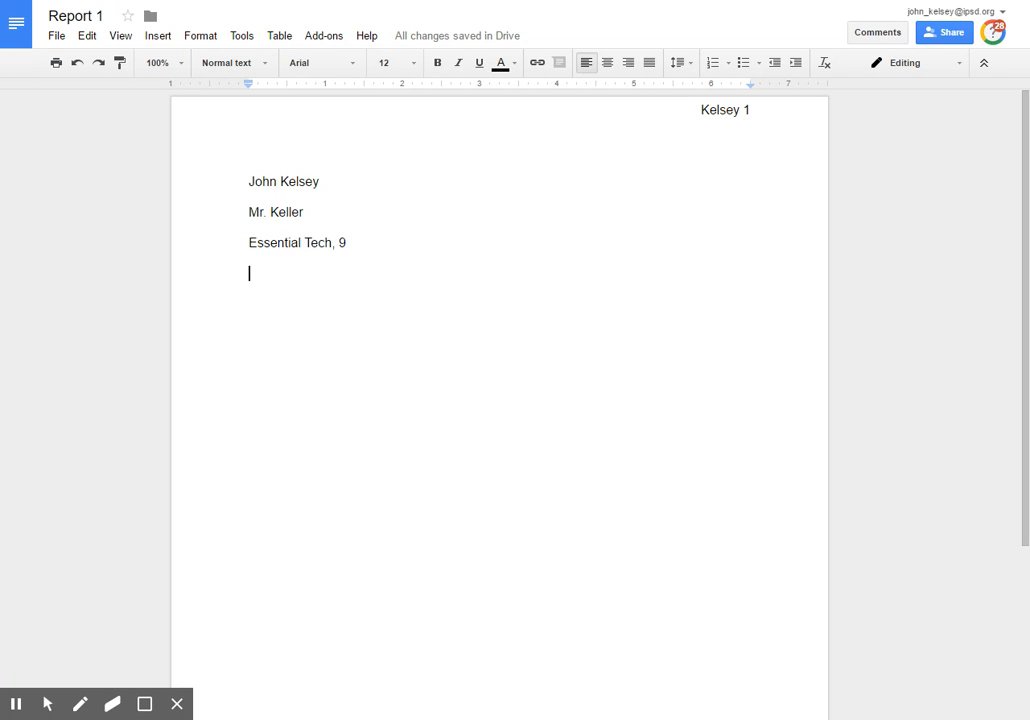
Add the date 'September 23, 2016' and centre the line below it
type("9/23")
key("BackSpace")
key("BackSpace")
key("BackSpace")
key("BackSpace")
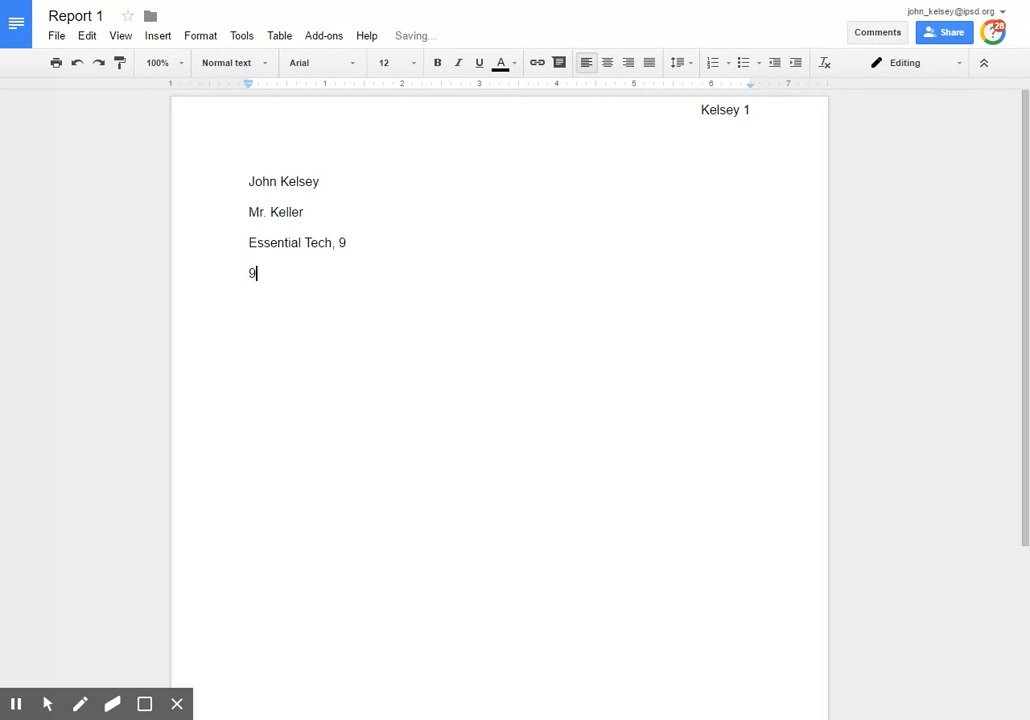
type("Septer")
type("ber")
key("BackSpace")
key("BackSpace")
key("BackSpace")
key("BackSpace")
key("BackSpace")
type("ember 23, 2016")
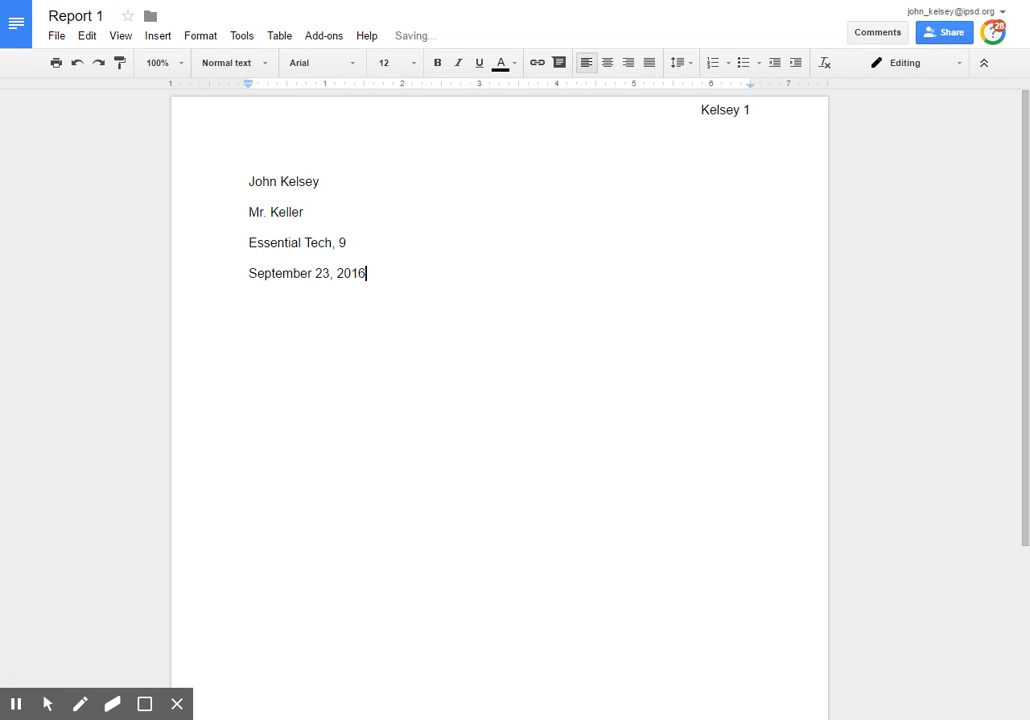
key("Return")
left_click(608, 63)
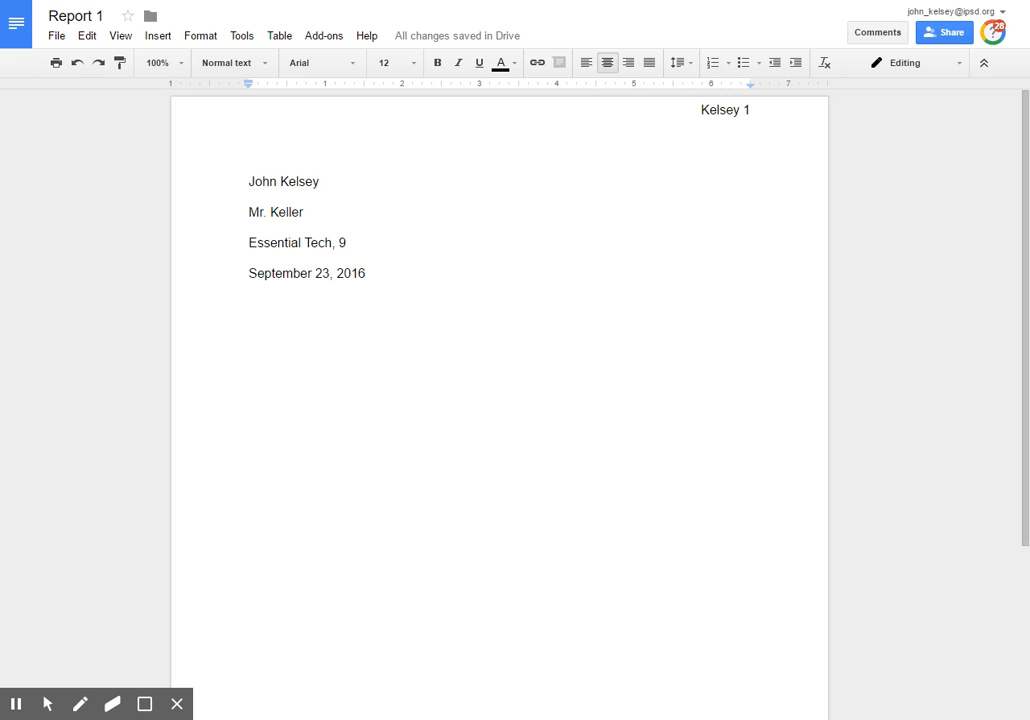
Type the centred title 'Software Piracy' and left-align the next line
type("Software Piracy")
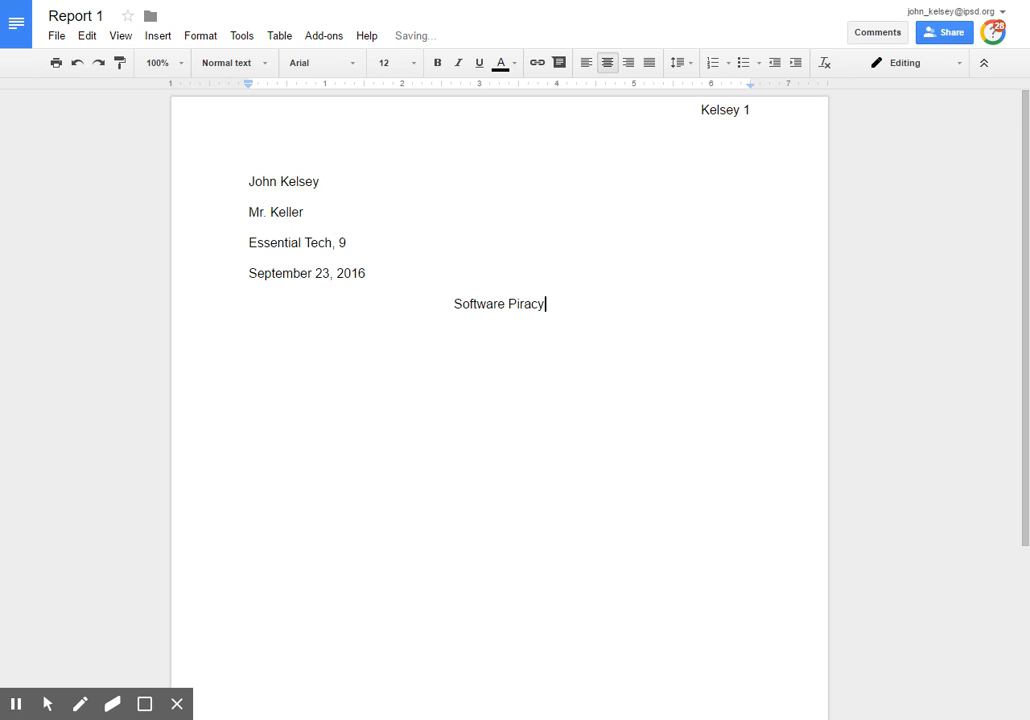
key("Return")
left_click(588, 64)
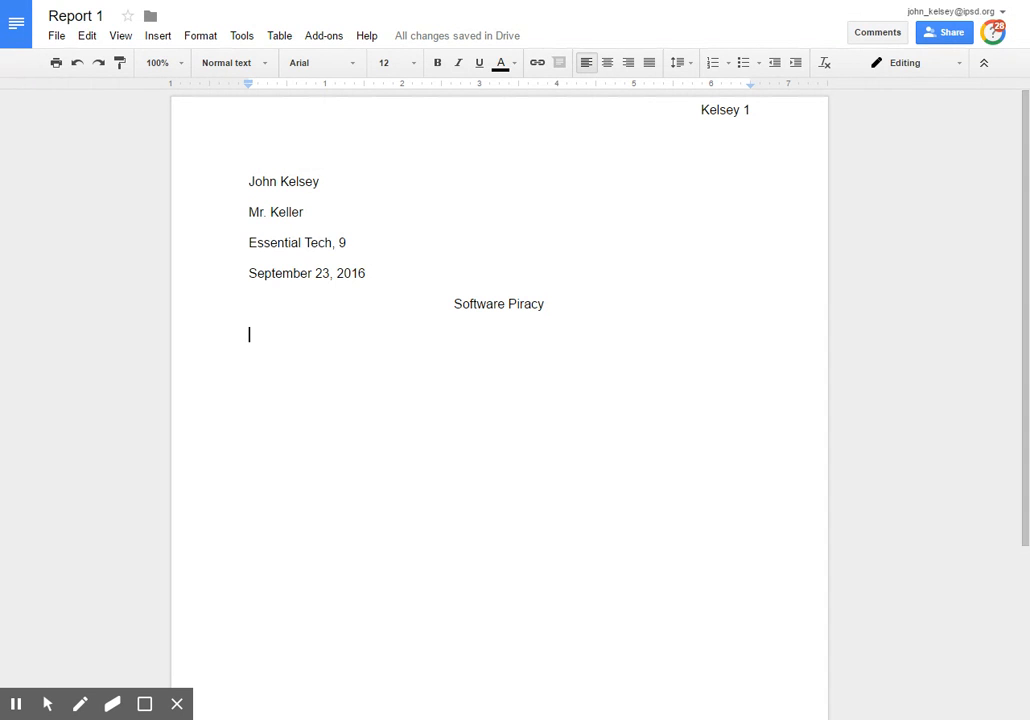
Apply the I., A., i. Roman-numeral outline numbering to the line below the title
left_click(729, 63)
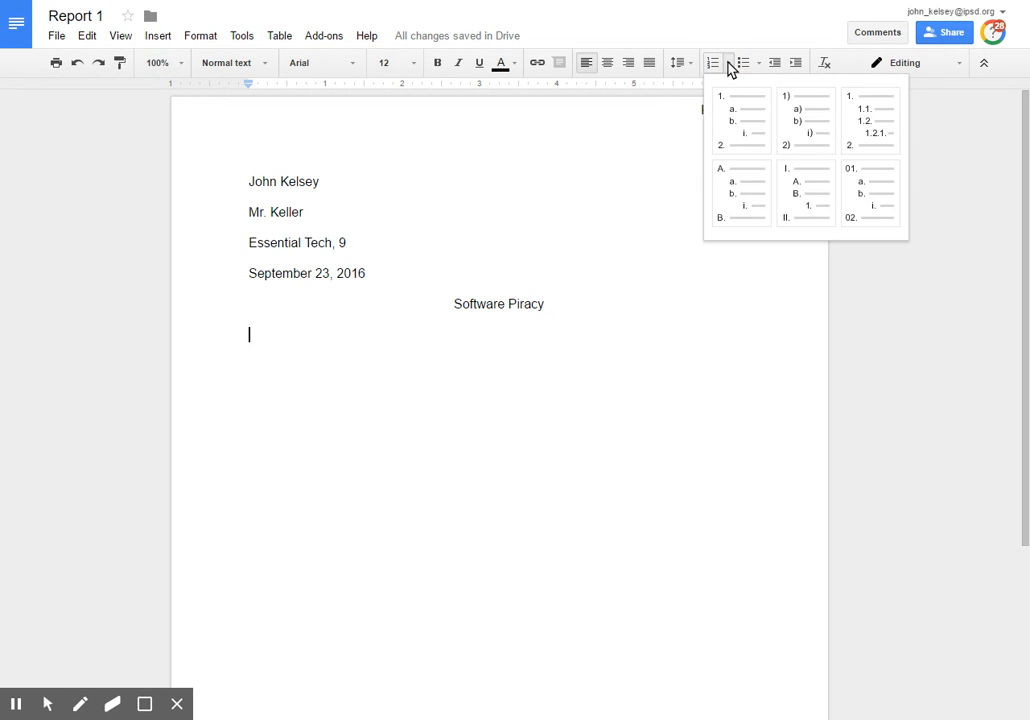
left_click(800, 195)
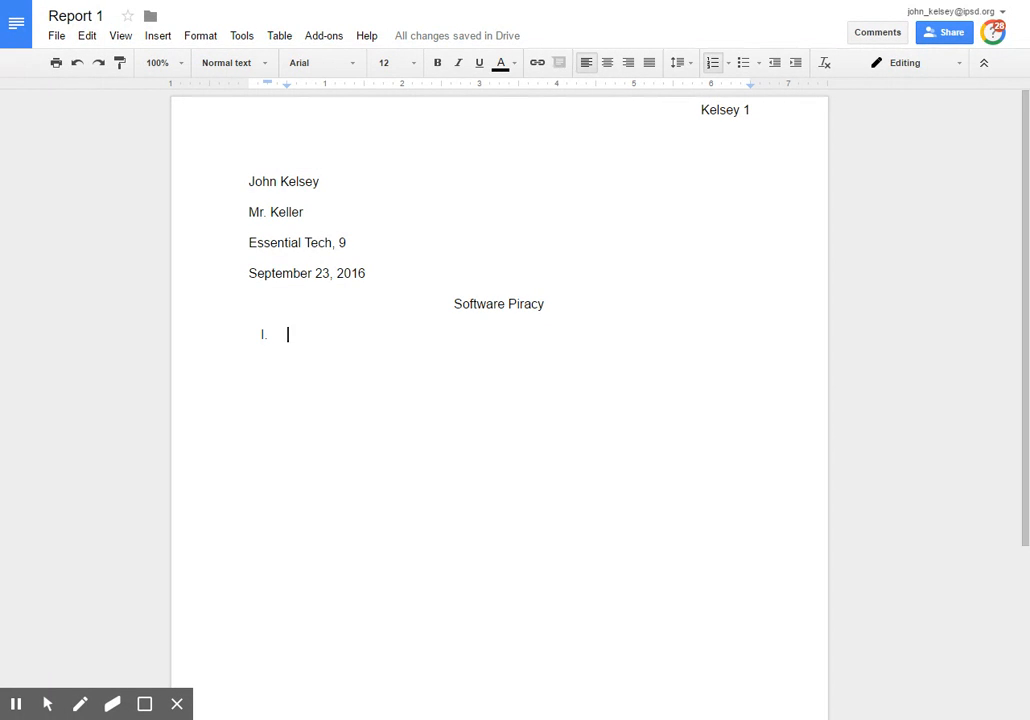
Type 'Introduction' as outline item I
type("Introductrion")
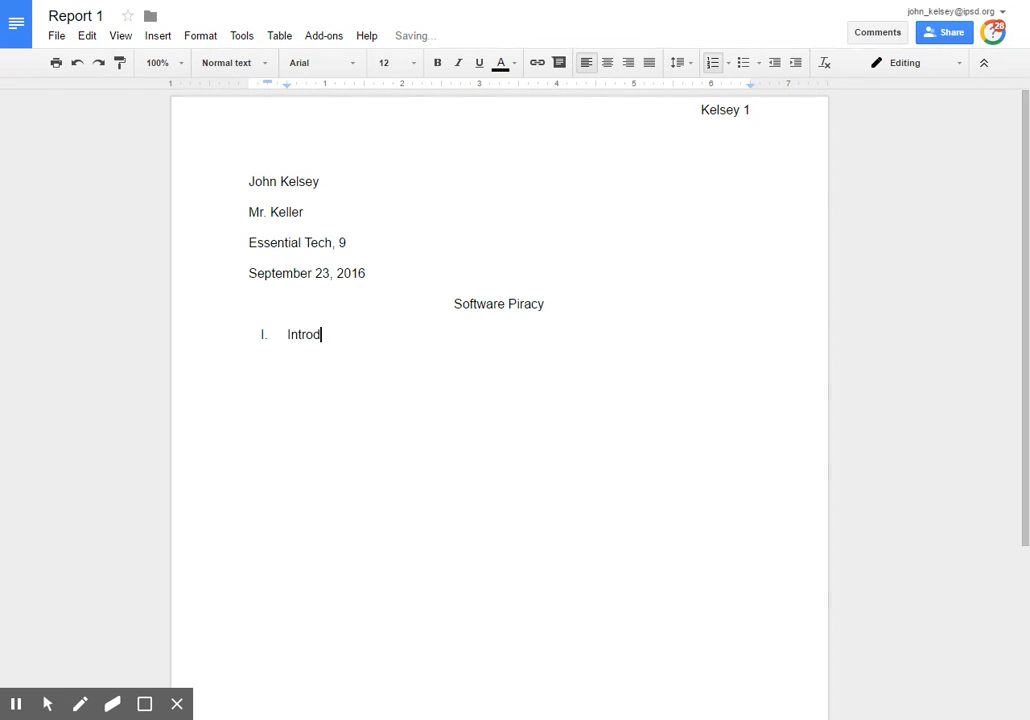
key("BackSpace")
key("BackSpace")
key("BackSpace")
key("BackSpace")
key("BackSpace")
type("tion")
key("Return")
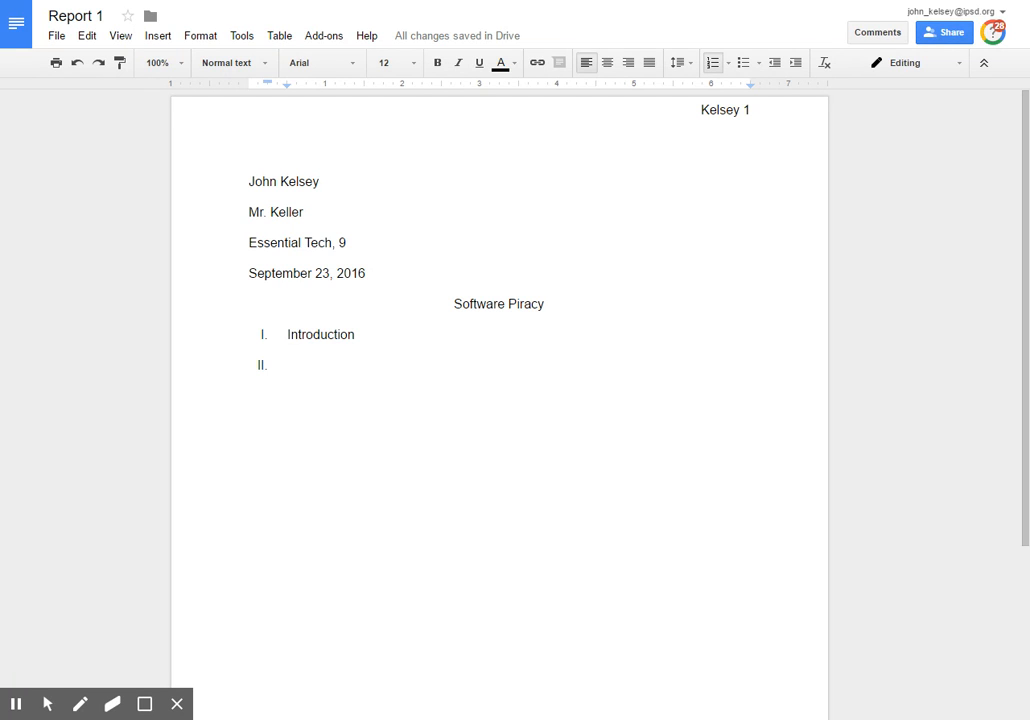
Add sub-points A. Definition and B. Example, then outdent to start item II
double_click(295, 363)
key("Tab")
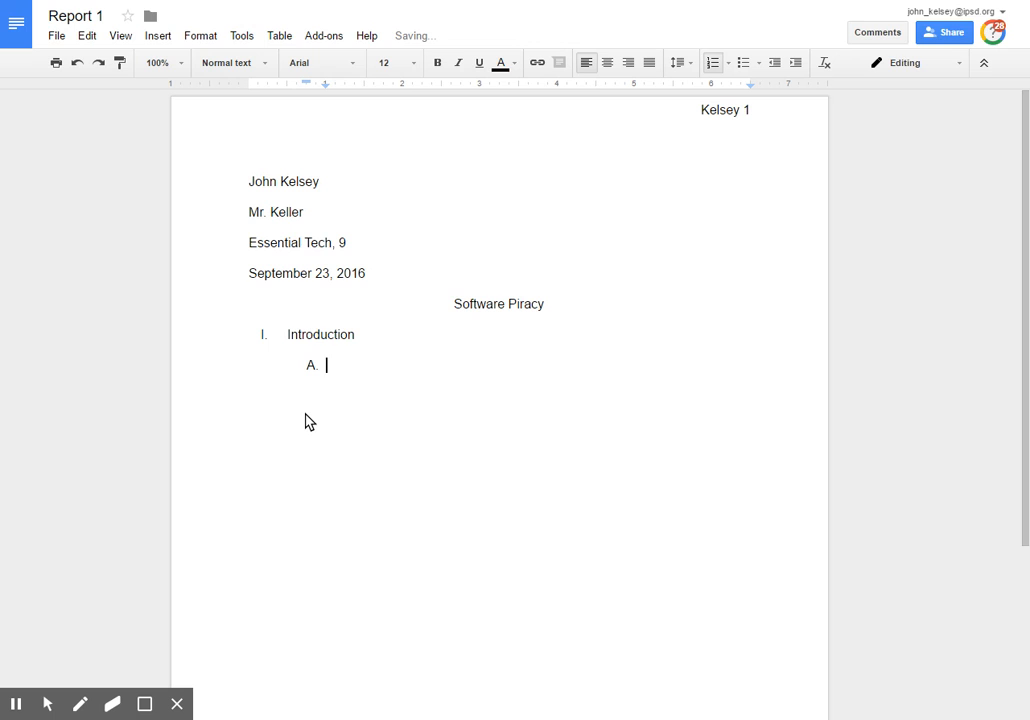
type("Definition")
key("Return")
type("Example")
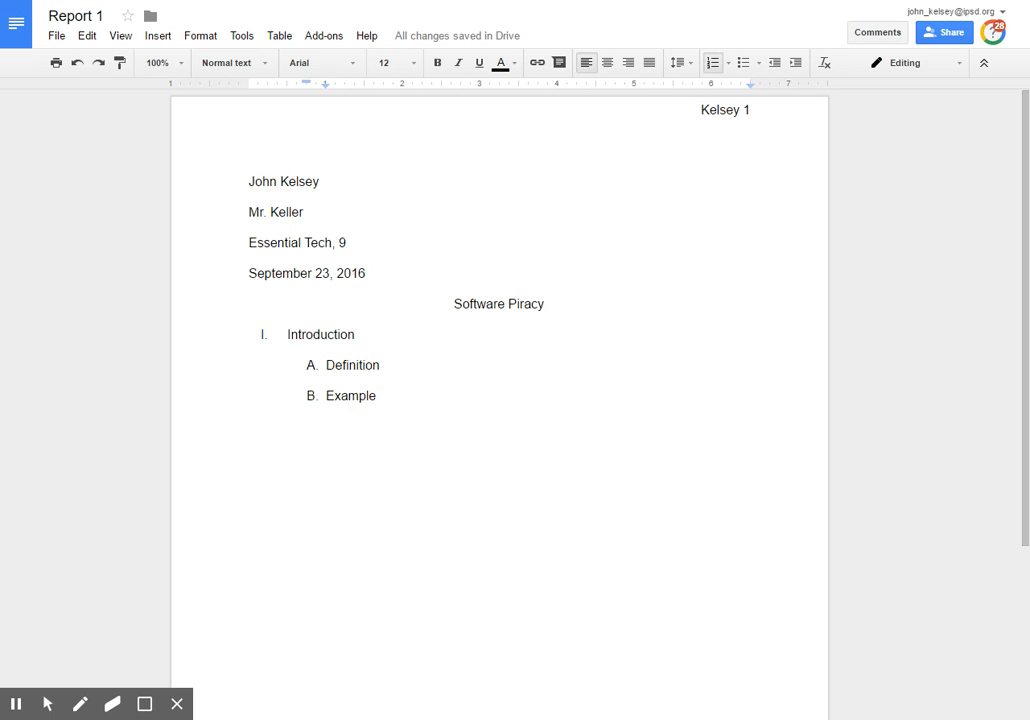
key("Return")
key("shift+Tab")
Type 'Protection' as a top-level item and indent a new item to the third level
type("Protect")
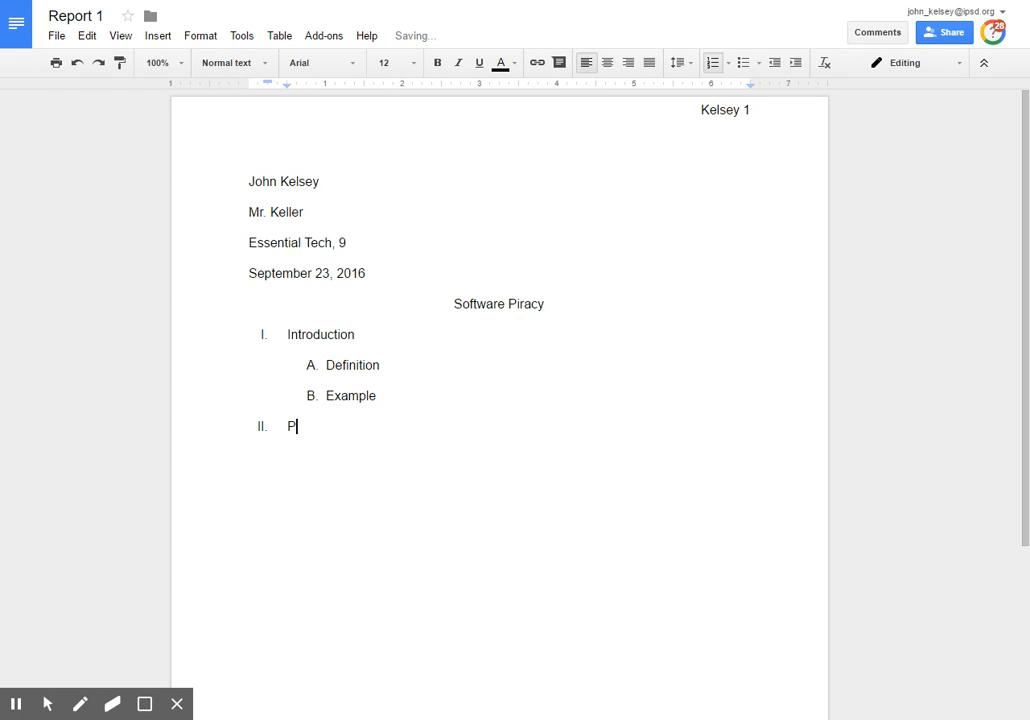
type("ion")
key("Return")
key("Tab")
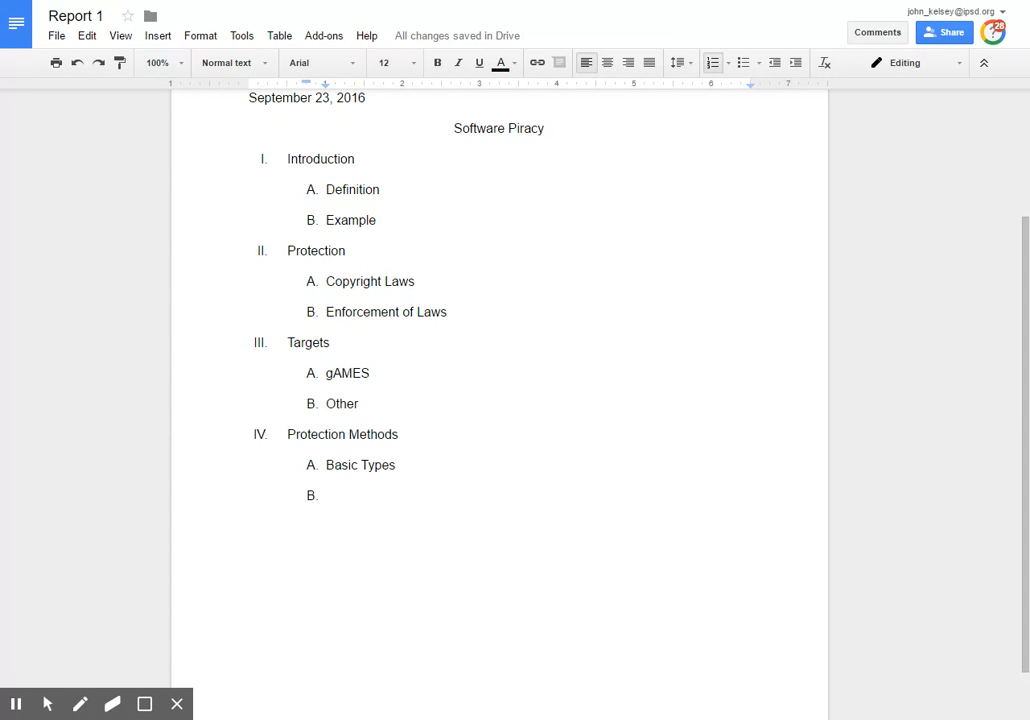
left_click(334, 498)
key("Tab")
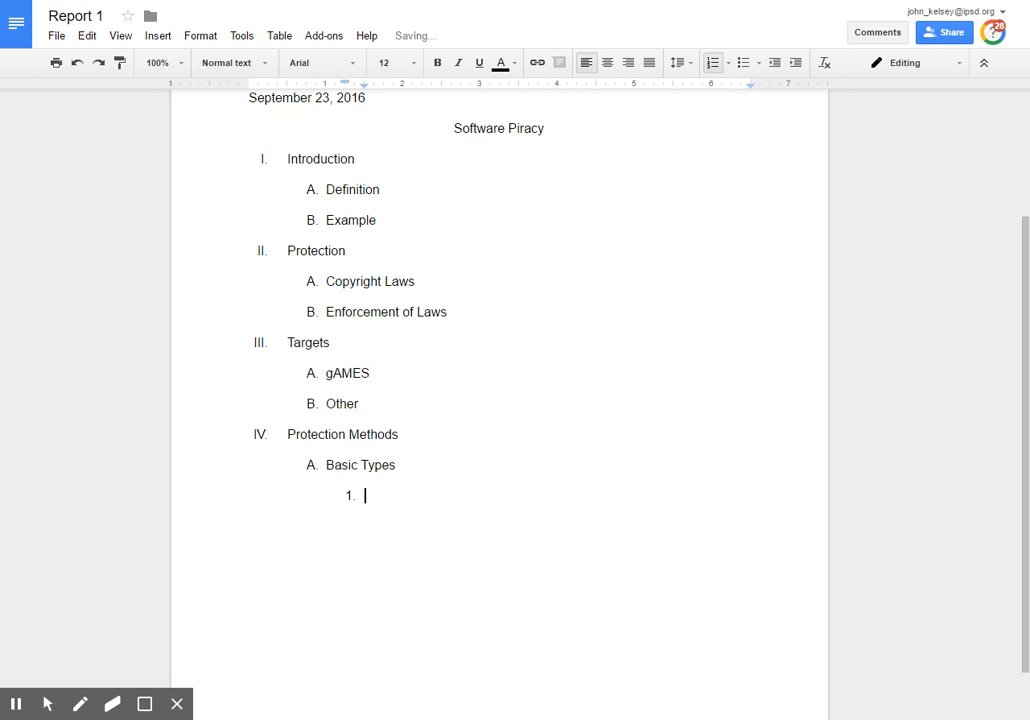
Add third-level points 'Passwords' and 'Codes', then outdent to start item V
type("Passowrd")
key("BackSpace")
key("BackSpace")
key("BackSpace")
key("BackSpace")
type("words")
key("Return")
type("Codes")
key("Return")
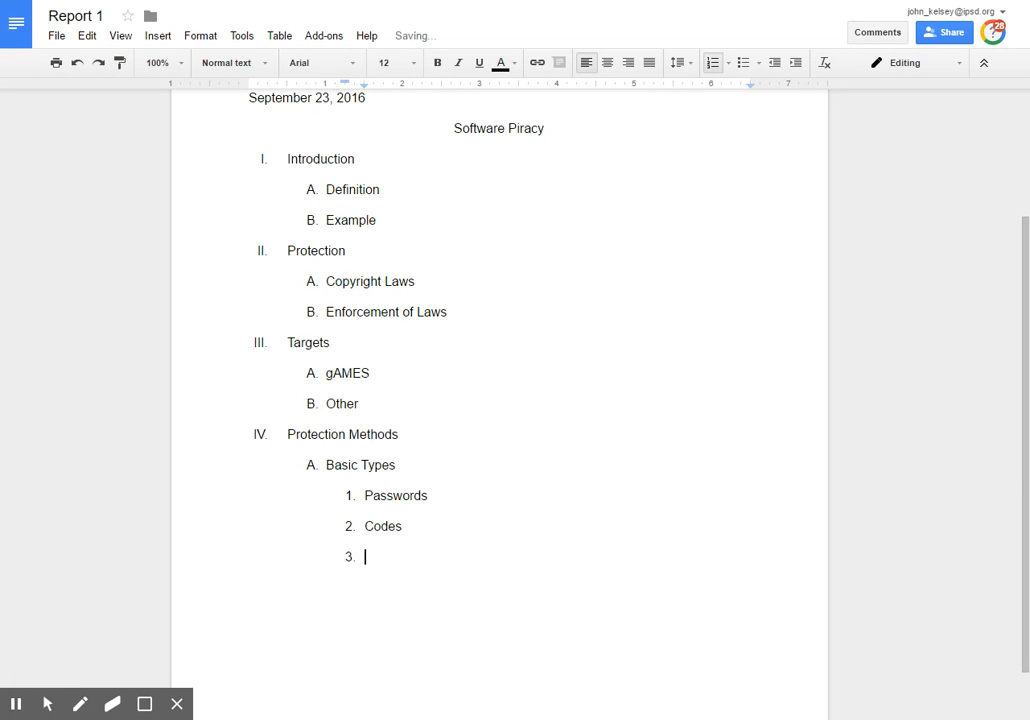
key("shift+Tab")
key("shift+Tab")
Add item V. Effect with sub-points 'Loss of money' and 'Less money'
type("Effect")
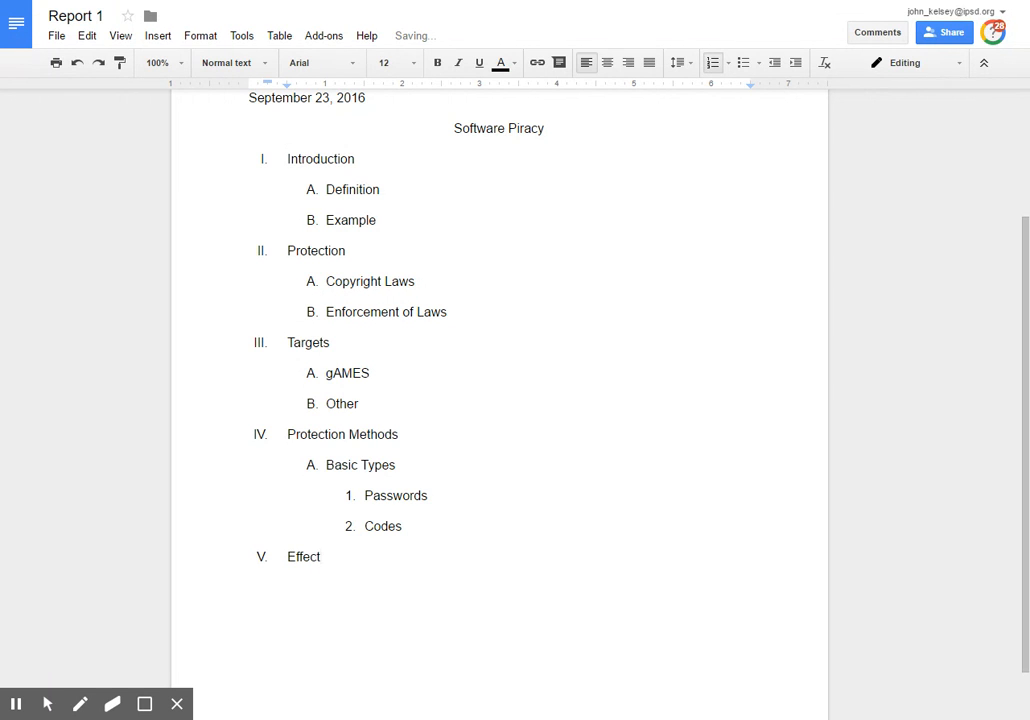
key("Return")
key("Tab")
type("Loss of money")
key("Return")
type("Less money")
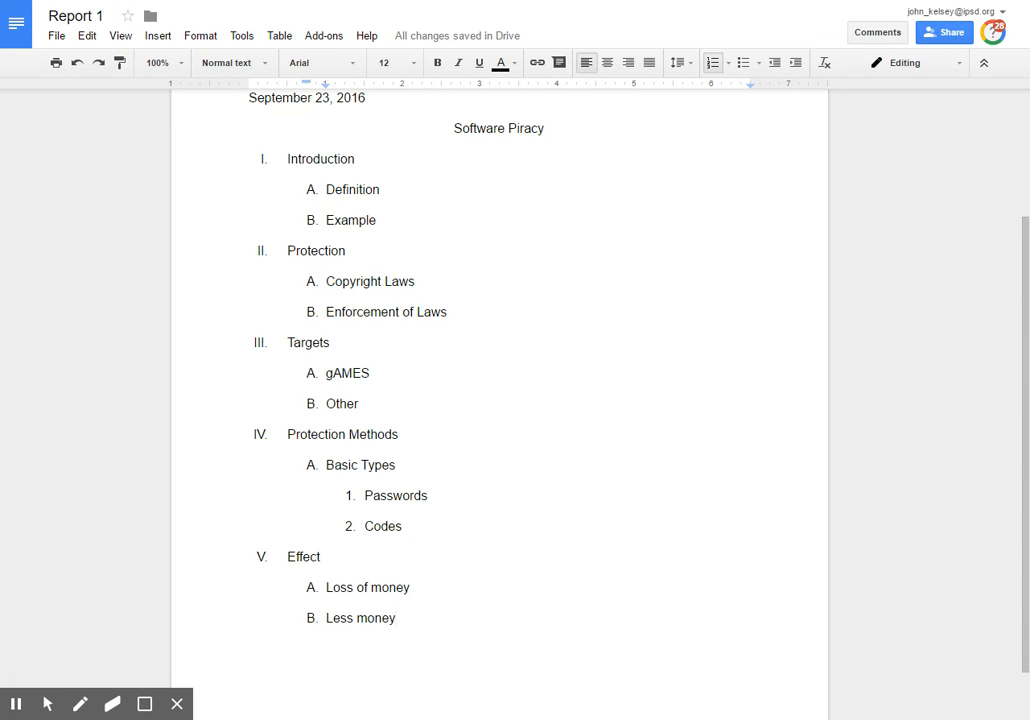
scroll(455, 543, "down", 1)
scroll(455, 543, "up", 3)
scroll(455, 543, "down", 3)
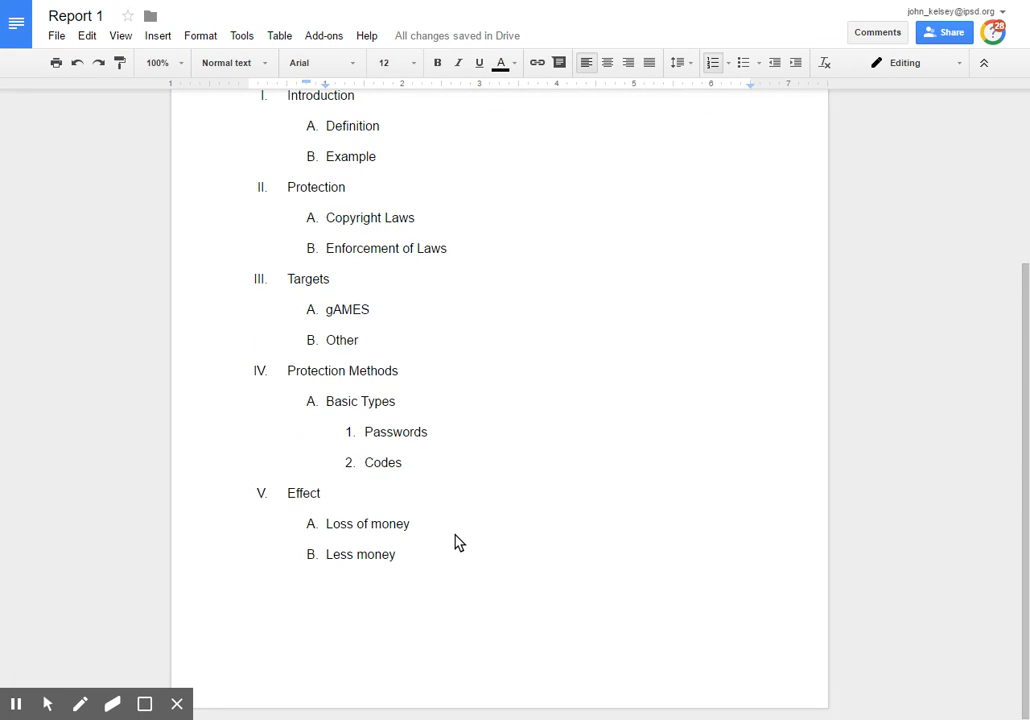